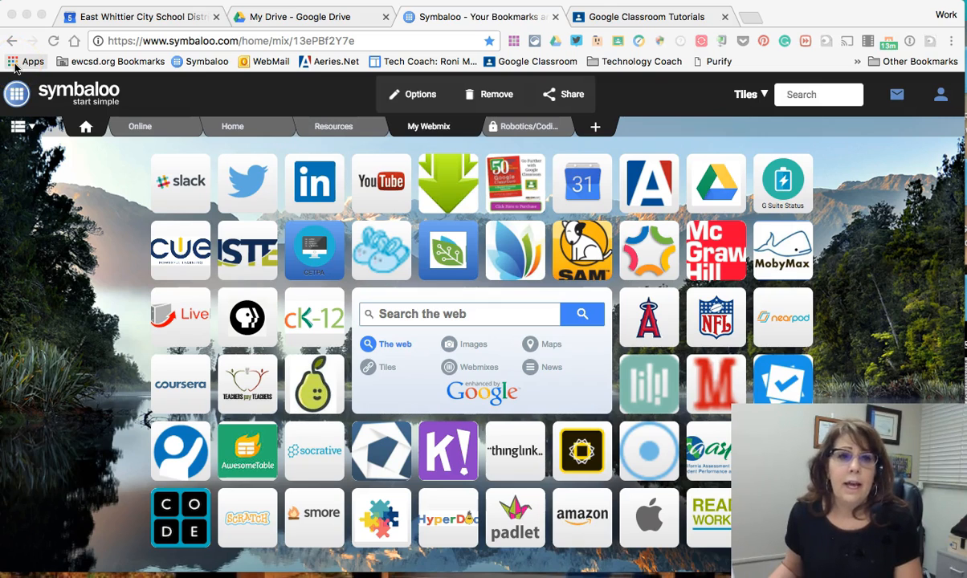
- Open the Chrome Web Store from the browser's apps page and show its Apps category
click(16, 65)
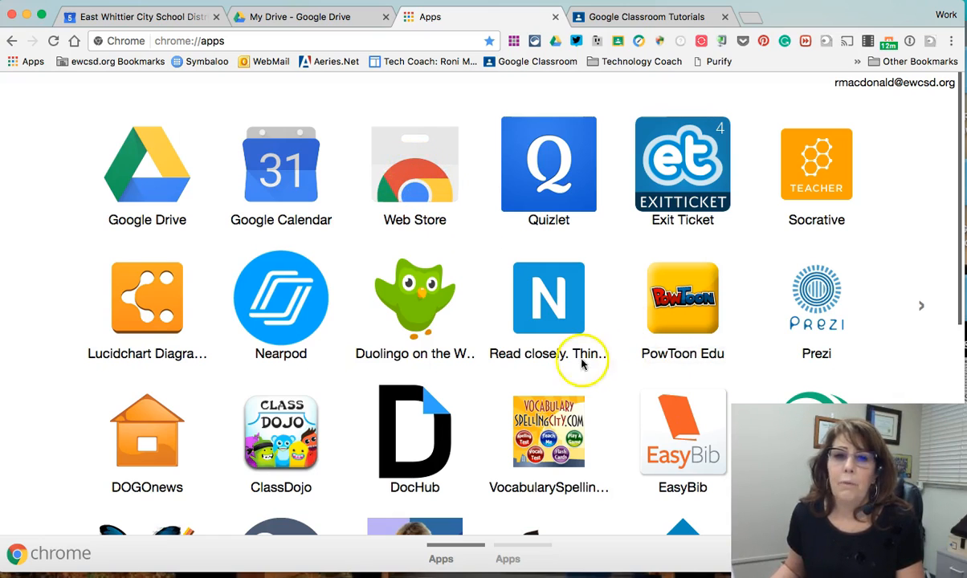
click(409, 175)
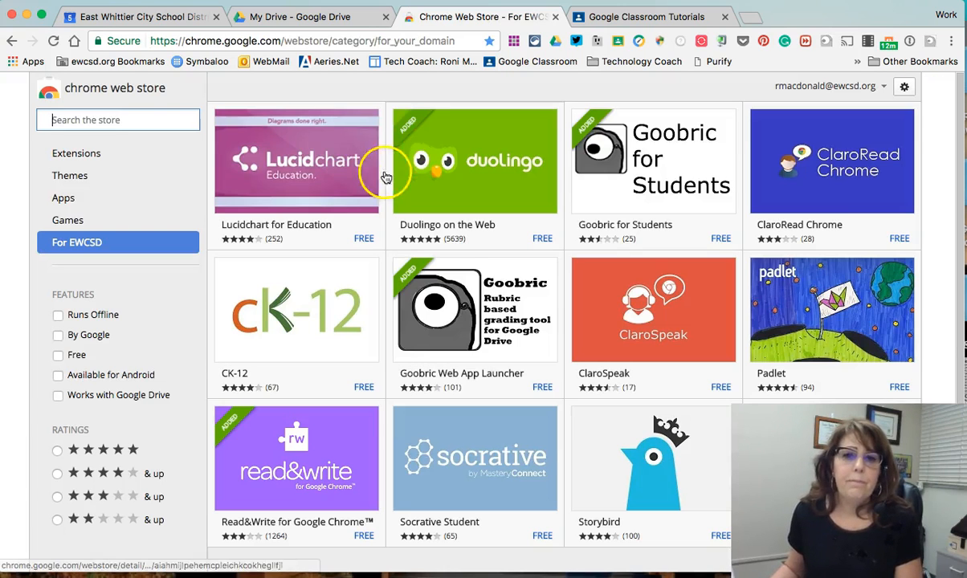
click(65, 151)
click(64, 200)
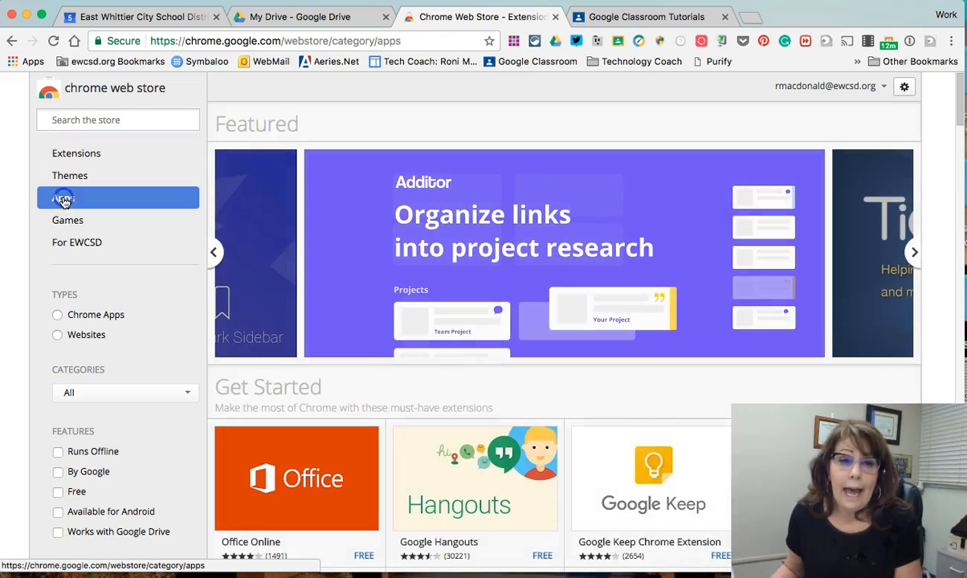
- Search the Chrome Web Store for "pdf mergy" and look at the matching apps
click(84, 118)
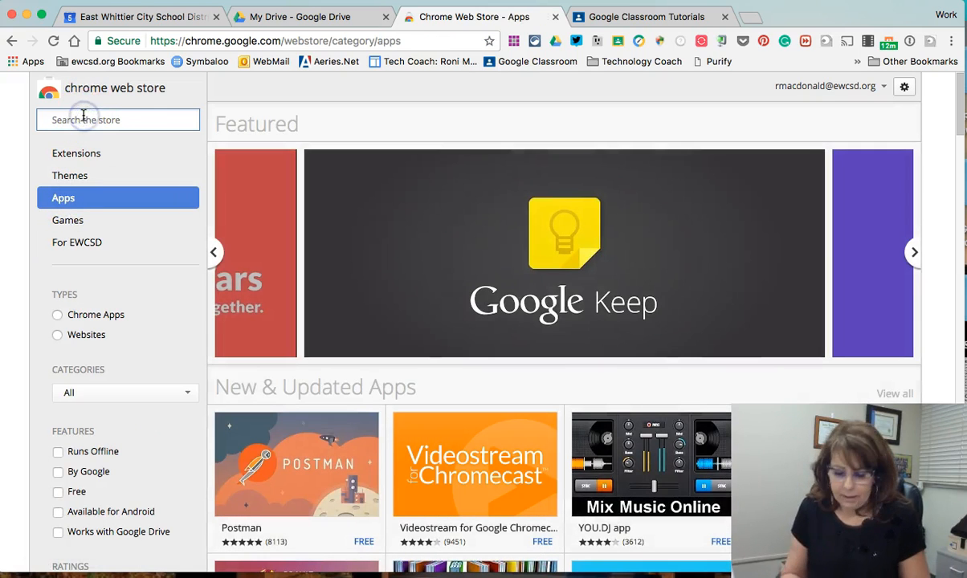
text(PDF)
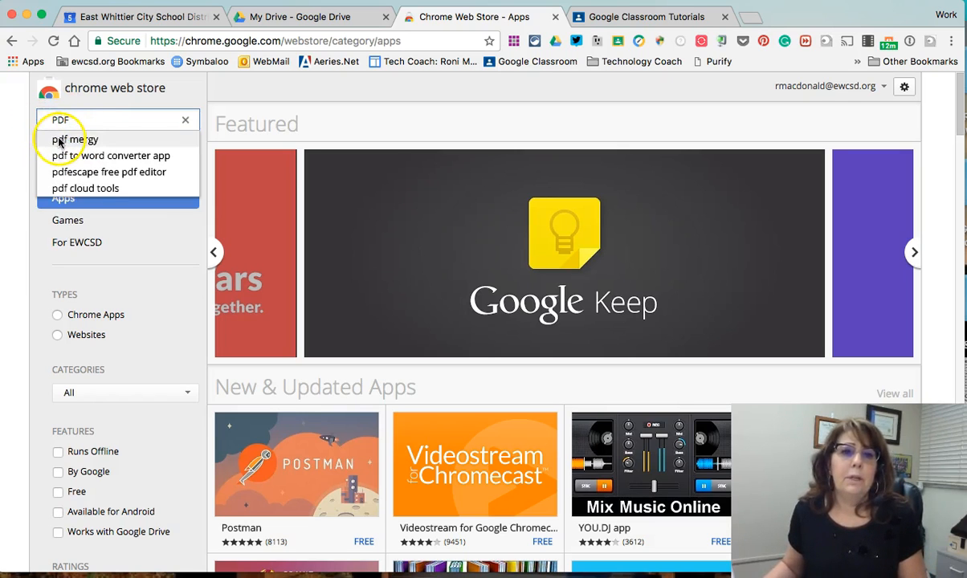
click(59, 141)
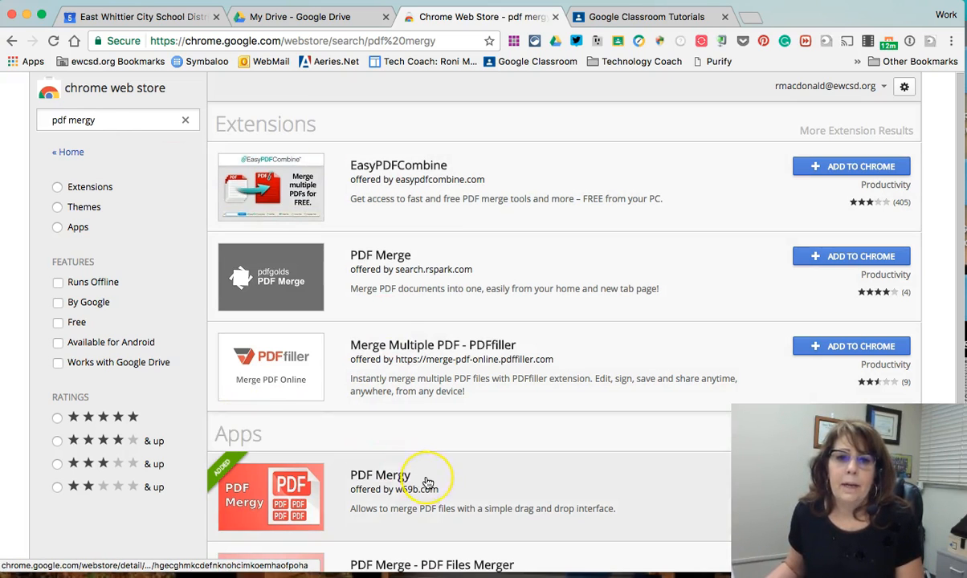
scroll(428, 482, down, 5)
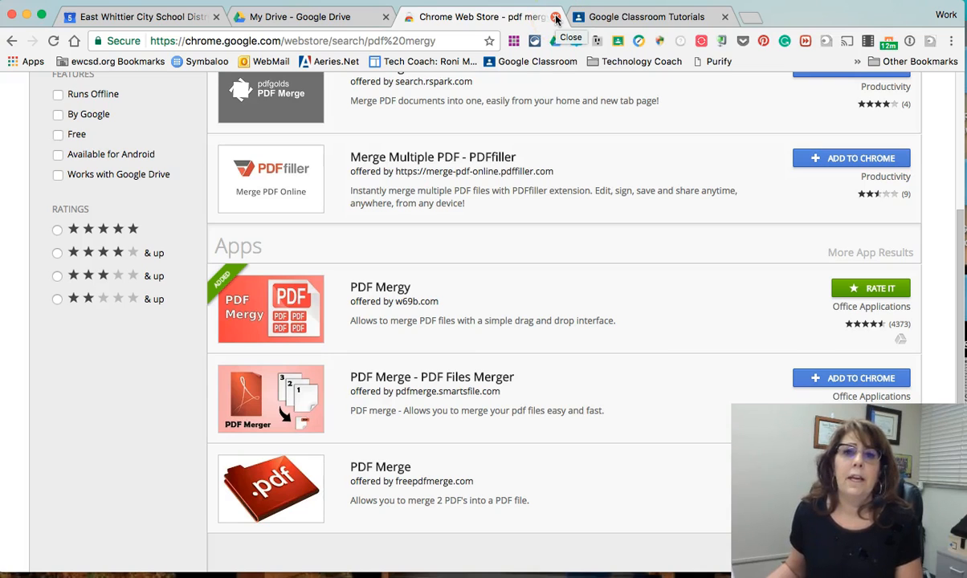
- Launch PDF Mergy from the browser's apps page and close the advertisement beside the merge area
click(16, 66)
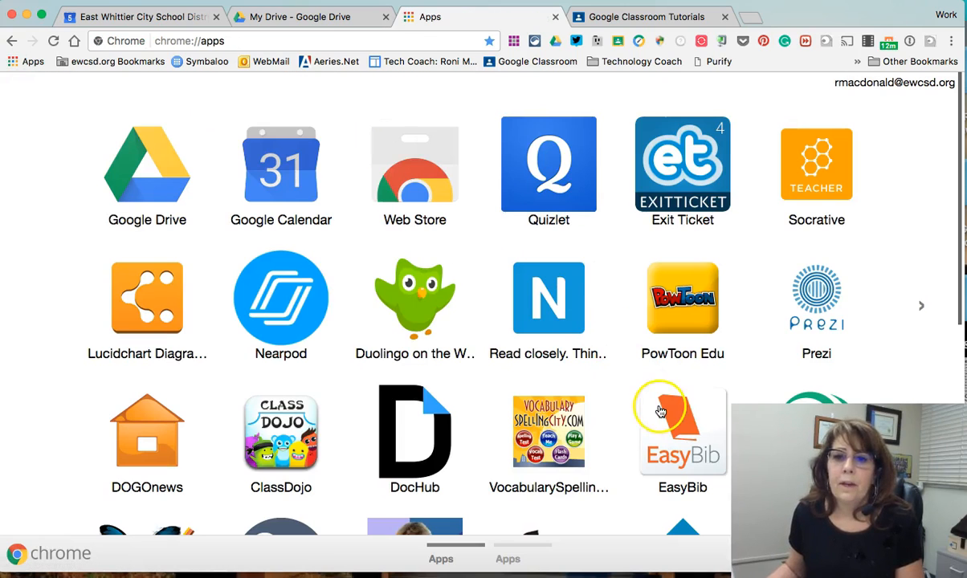
scroll(659, 412, down, 5)
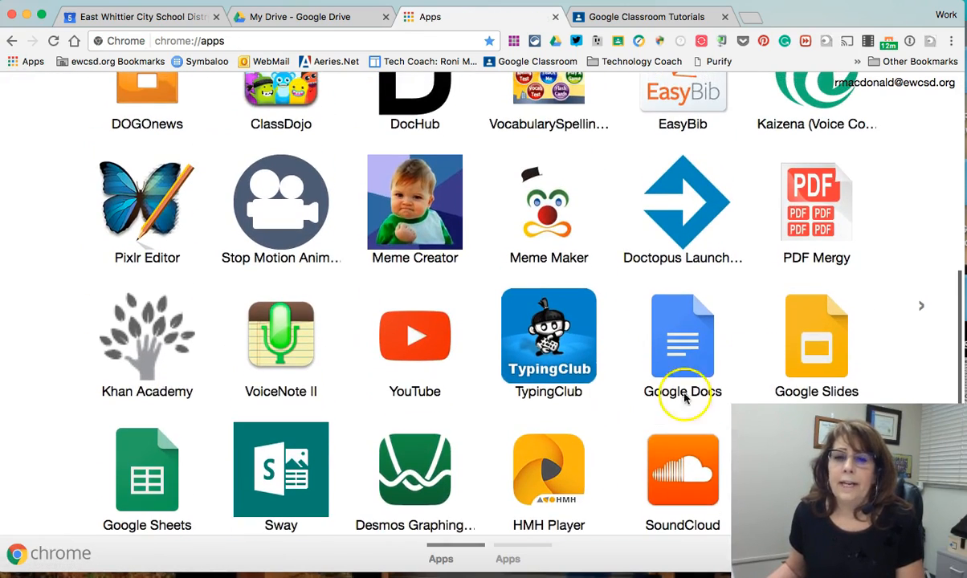
click(812, 221)
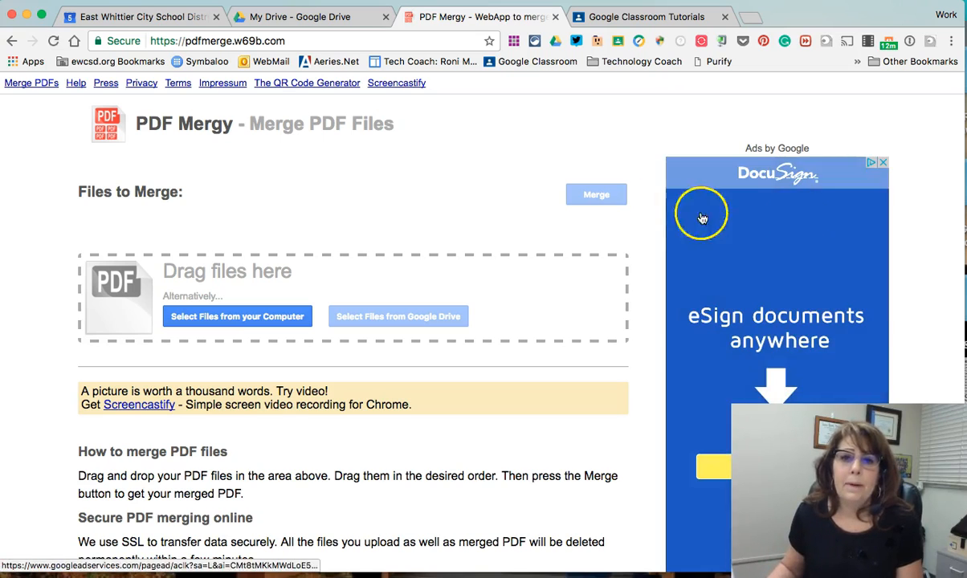
click(884, 166)
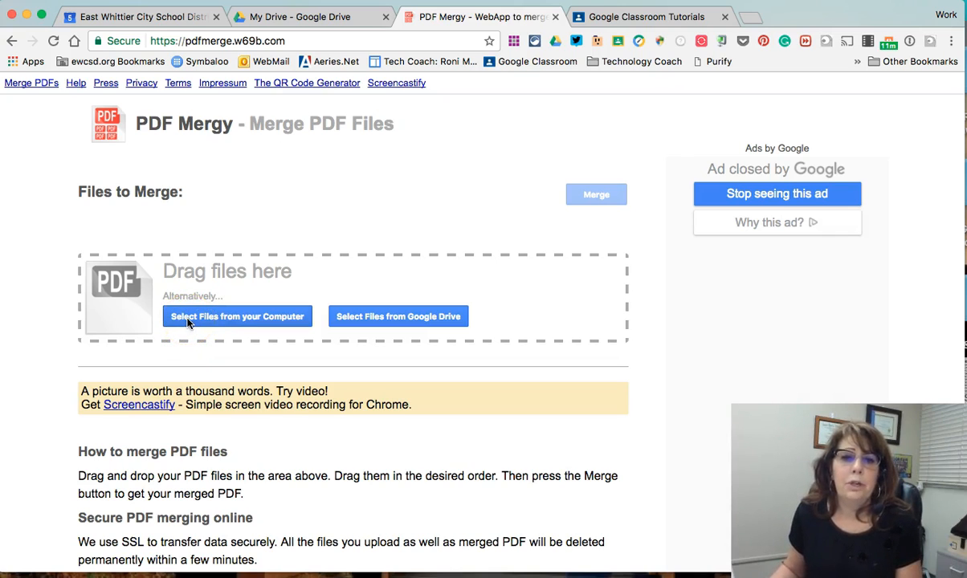
- Start choosing the files to merge from Google Drive and browse the list of Drive folders
click(417, 319)
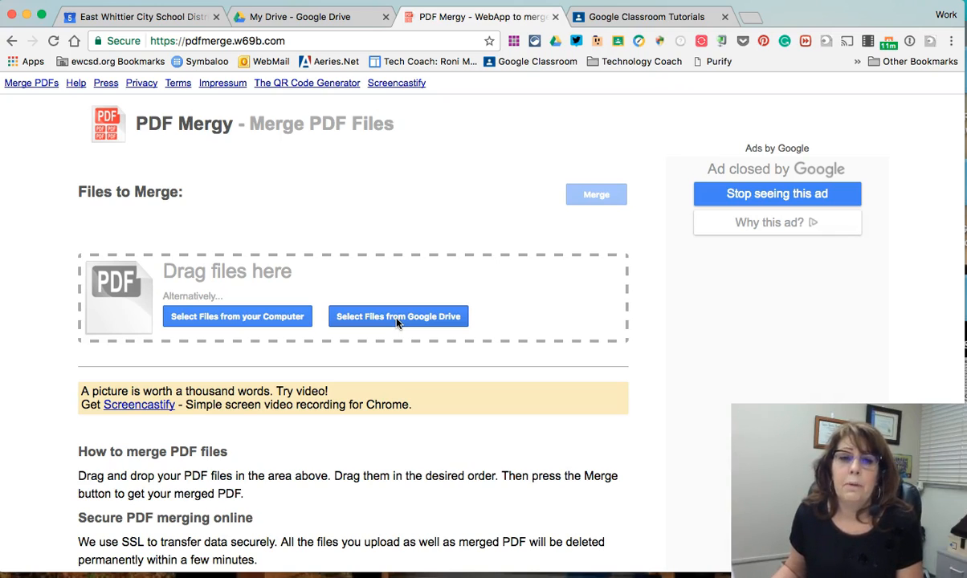
click(396, 319)
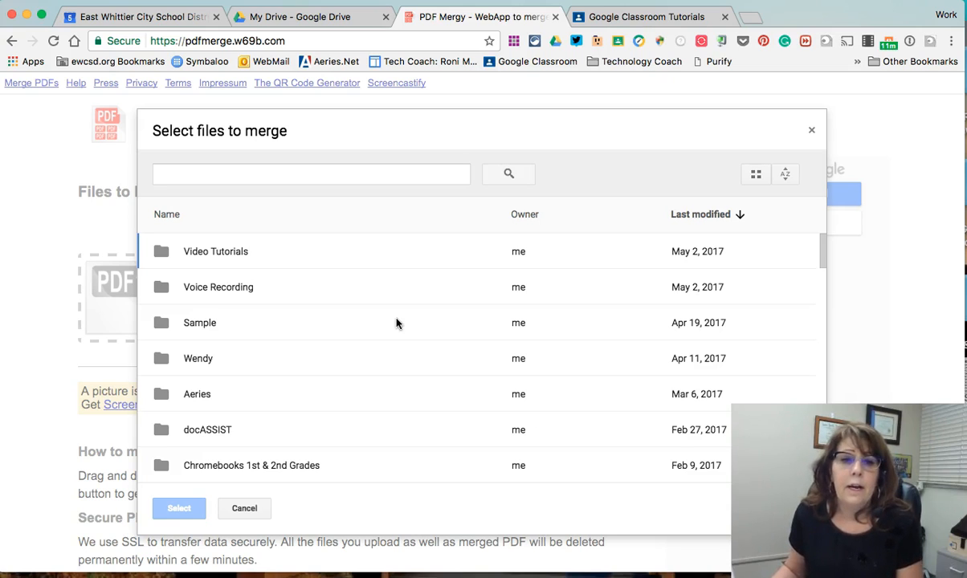
scroll(281, 410, down, 2)
scroll(280, 409, down, 7)
scroll(280, 409, down, 5)
scroll(281, 409, down, 8)
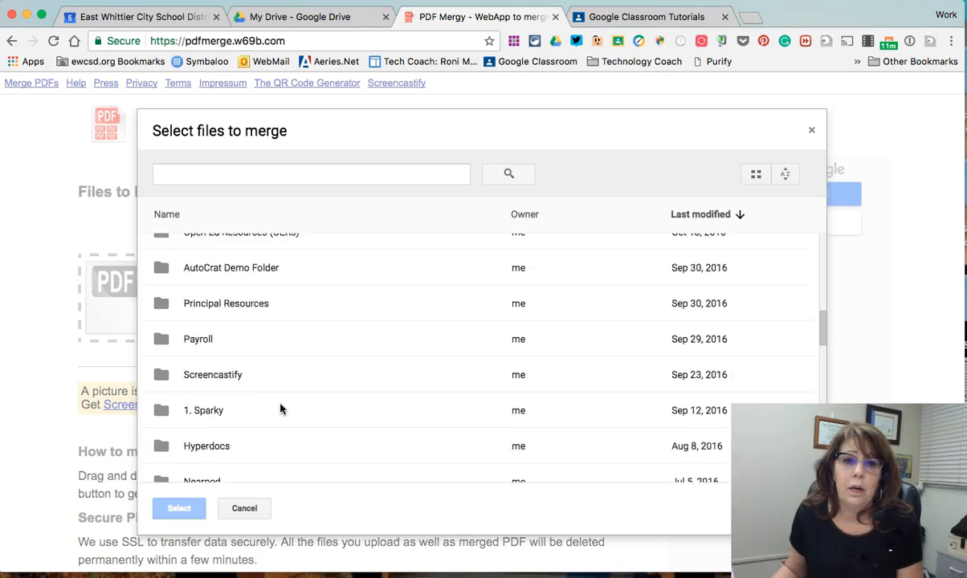
scroll(280, 409, up, 20)
scroll(281, 409, down, 3)
scroll(281, 409, up, 5)
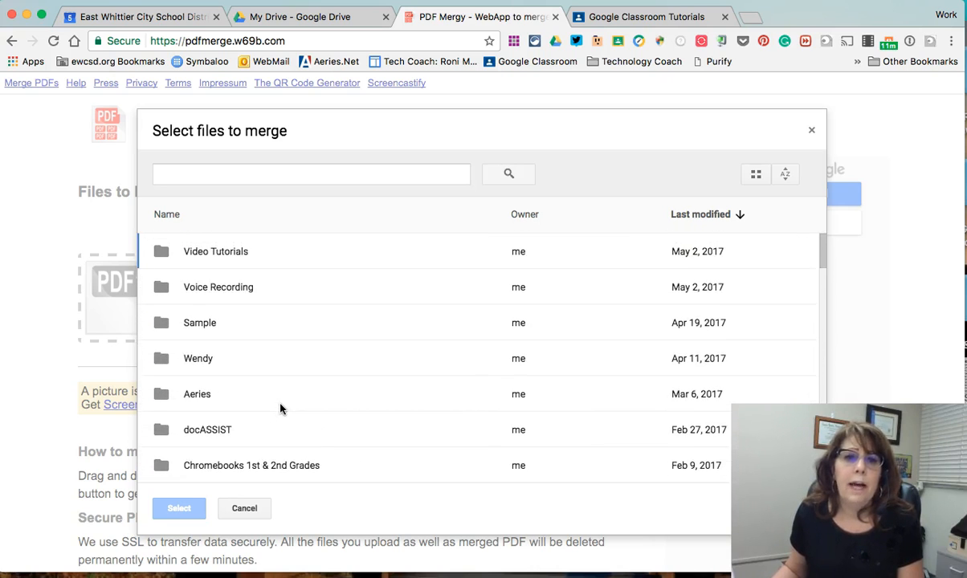
scroll(281, 409, down, 7)
- Find the Classroom folder in Drive and open its subfolder Google Classroom Tutorials, going into Should Students Have Choice at School?
click(212, 174)
text(class)
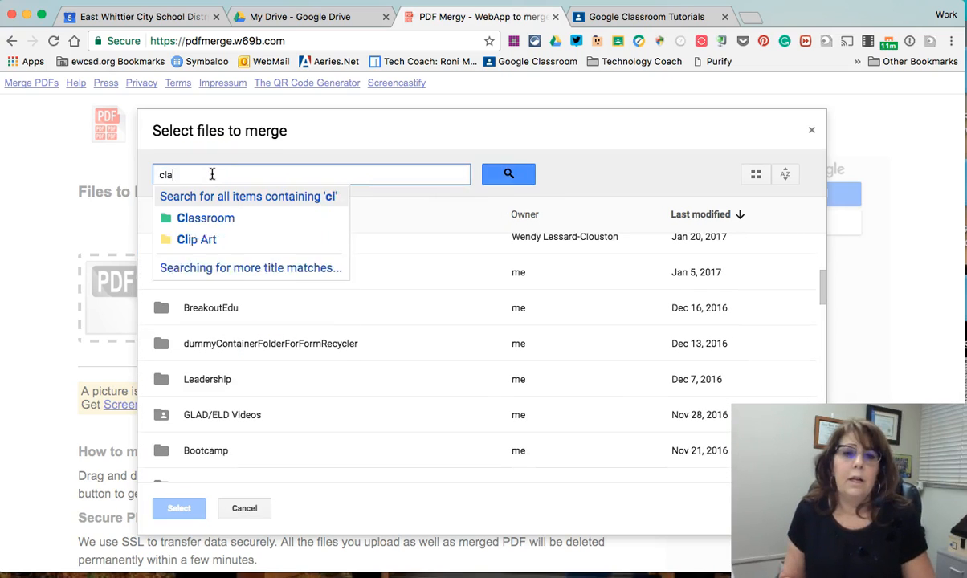
click(203, 217)
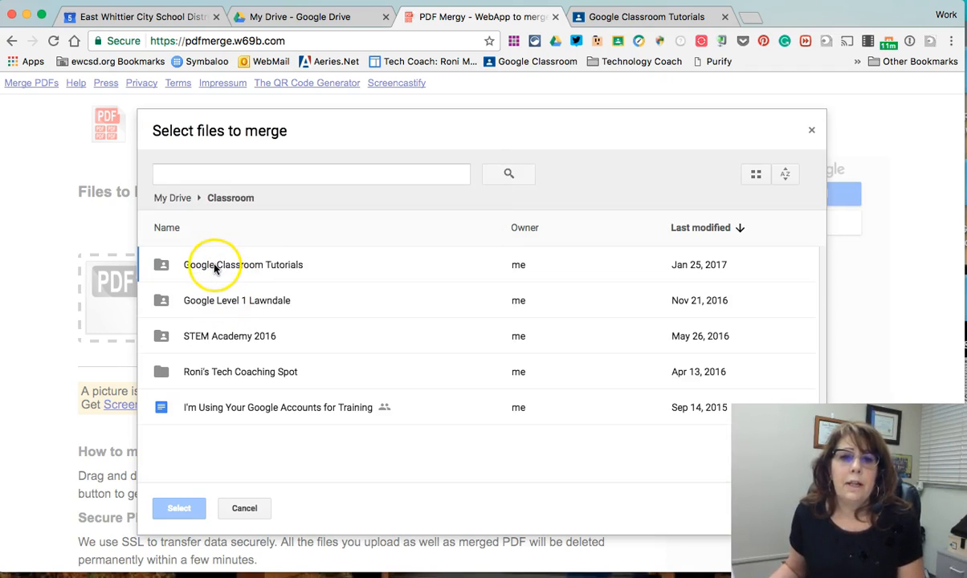
double_click(215, 265)
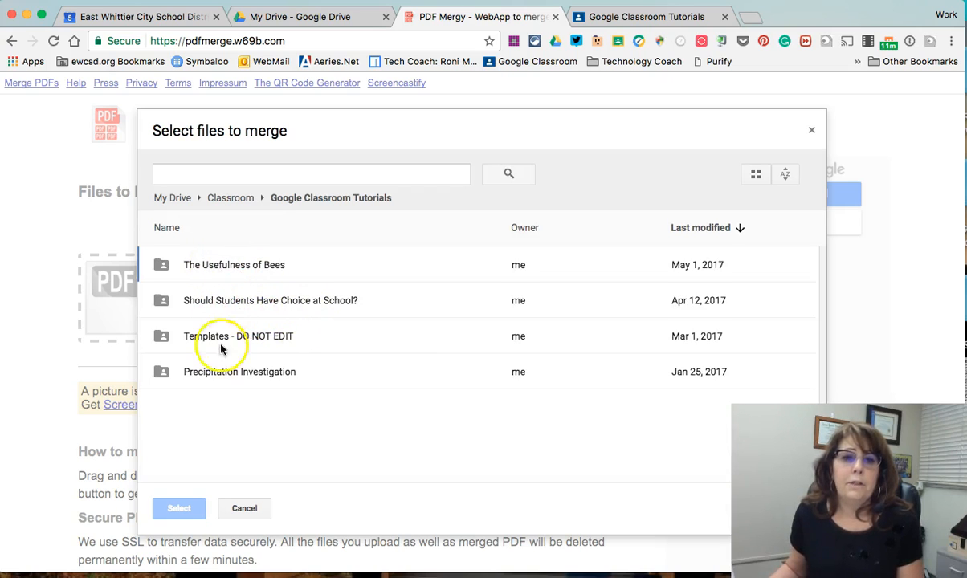
double_click(212, 303)
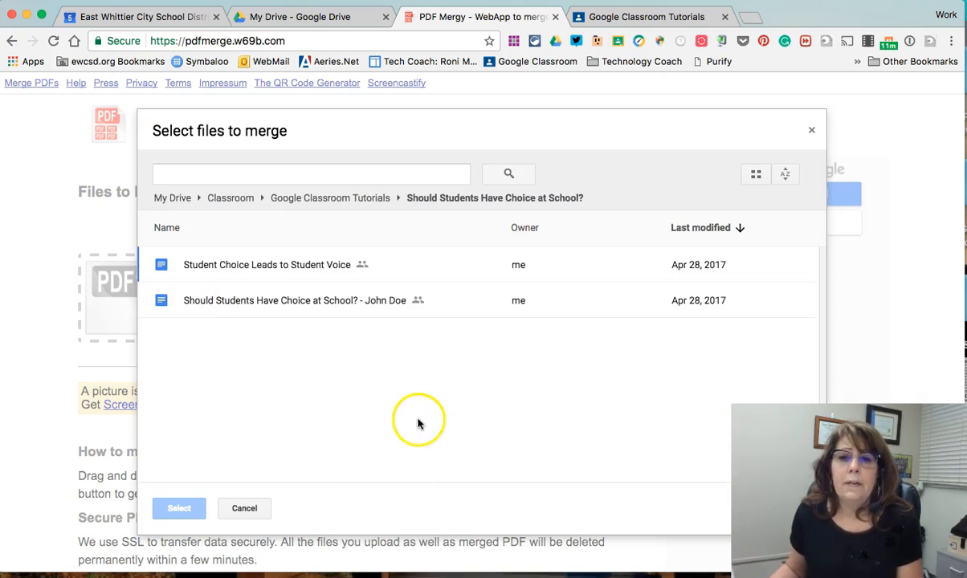
- Select both documents in the Should Students Have Choice at School? folder and add them to the files to merge
click(272, 269)
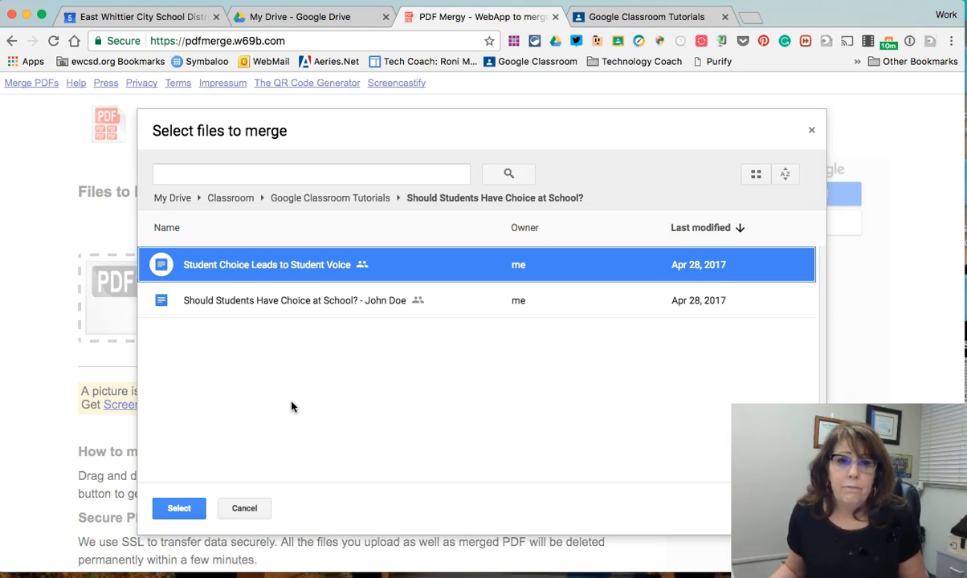
shift+click(239, 301)
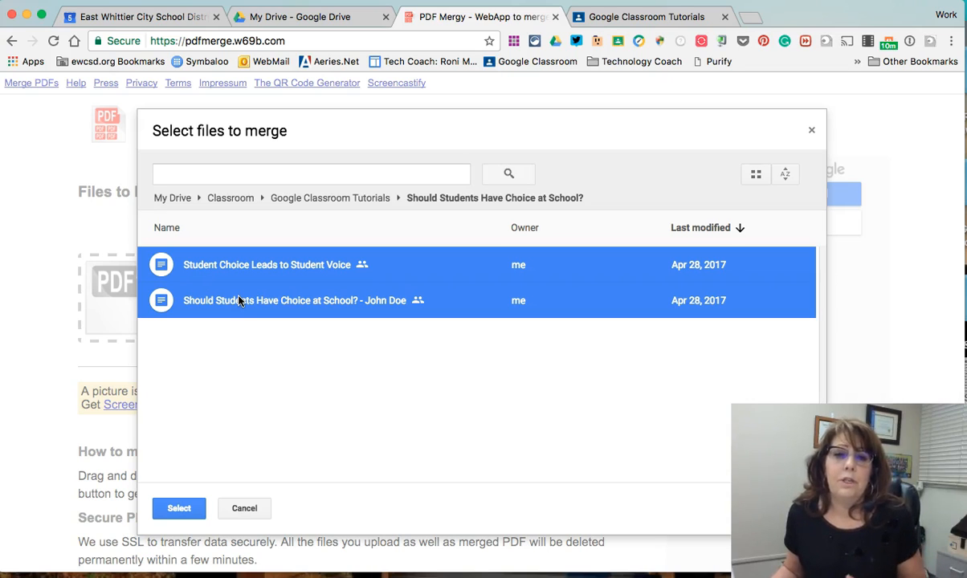
click(231, 325)
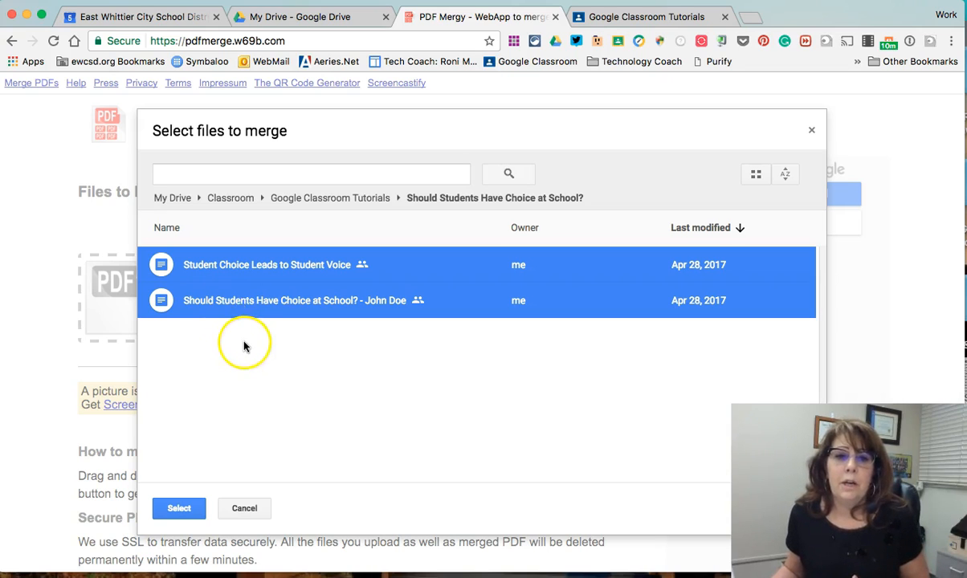
click(239, 270)
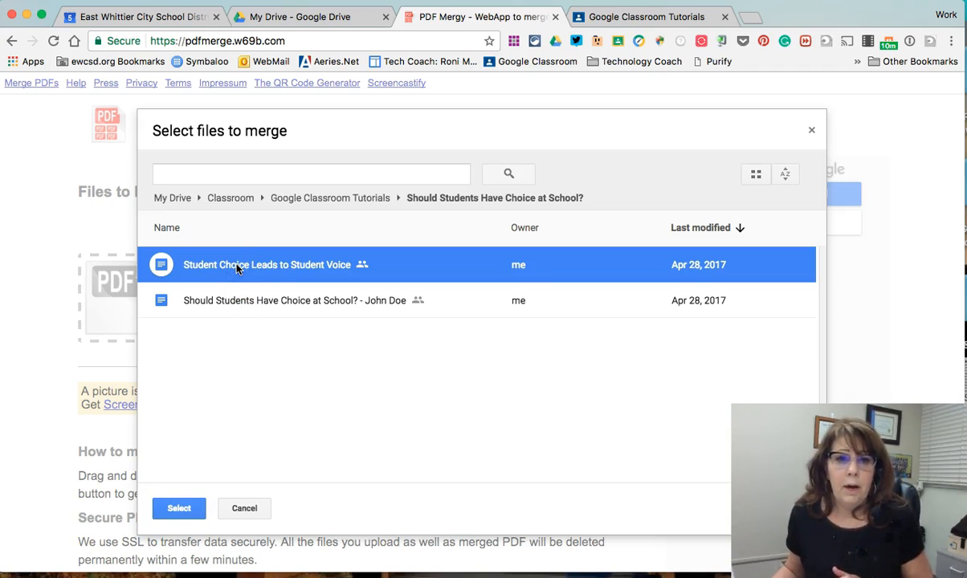
click(225, 307)
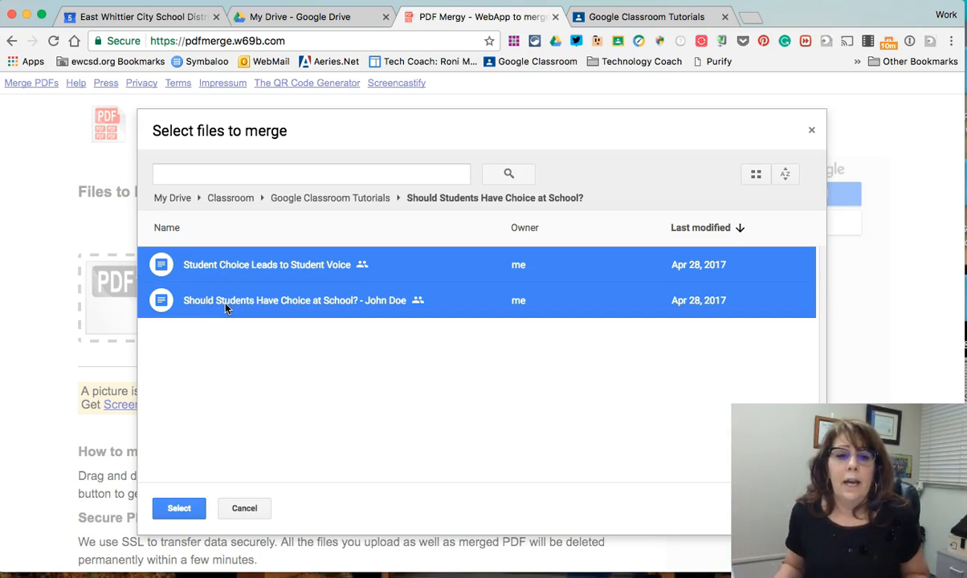
click(225, 433)
click(177, 510)
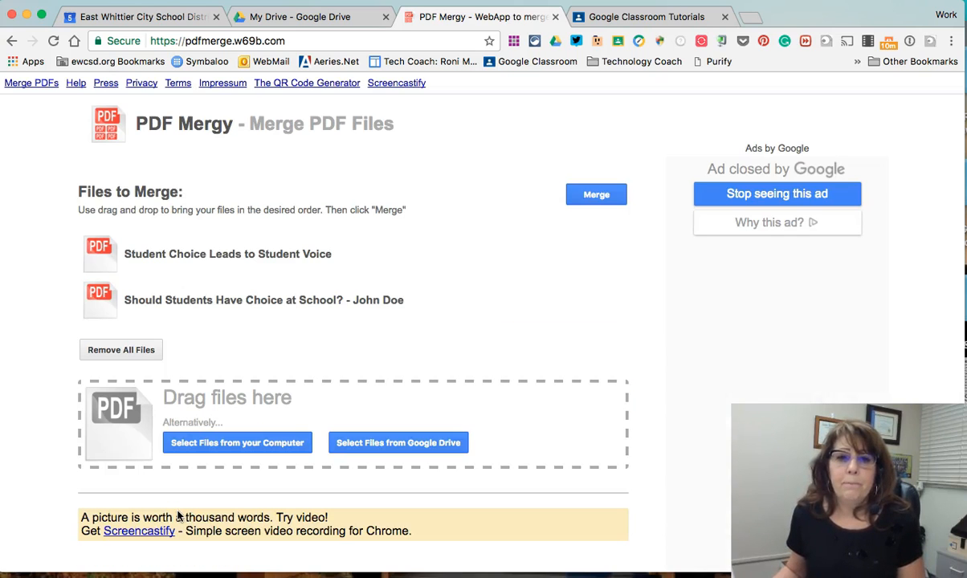
- Merge the two listed files into a single PDF in their current order
click(348, 454)
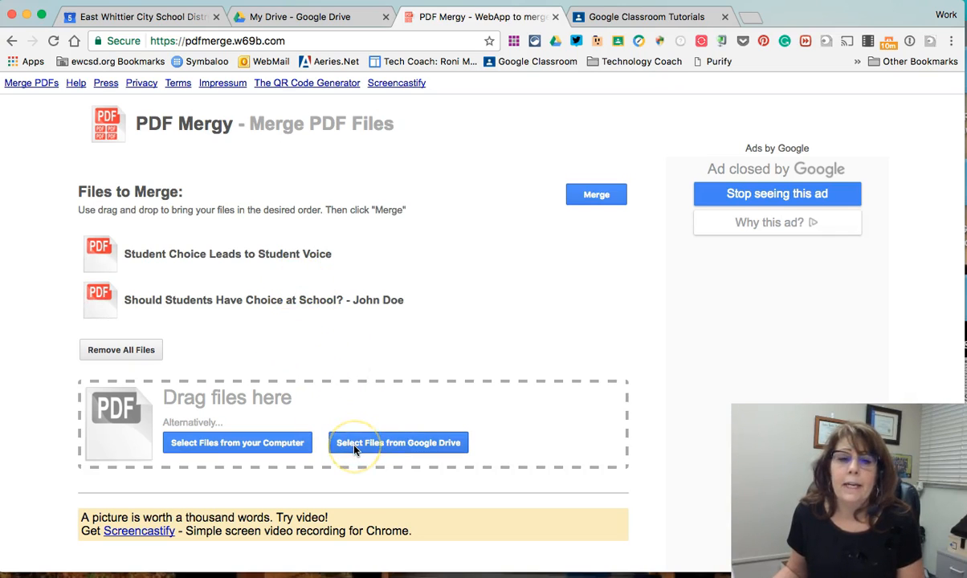
click(584, 196)
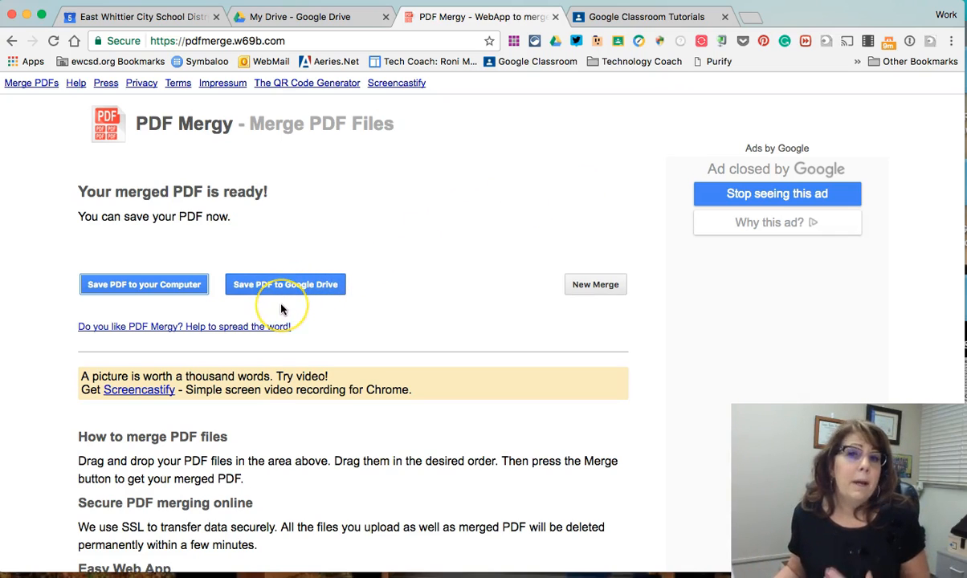
click(178, 283)
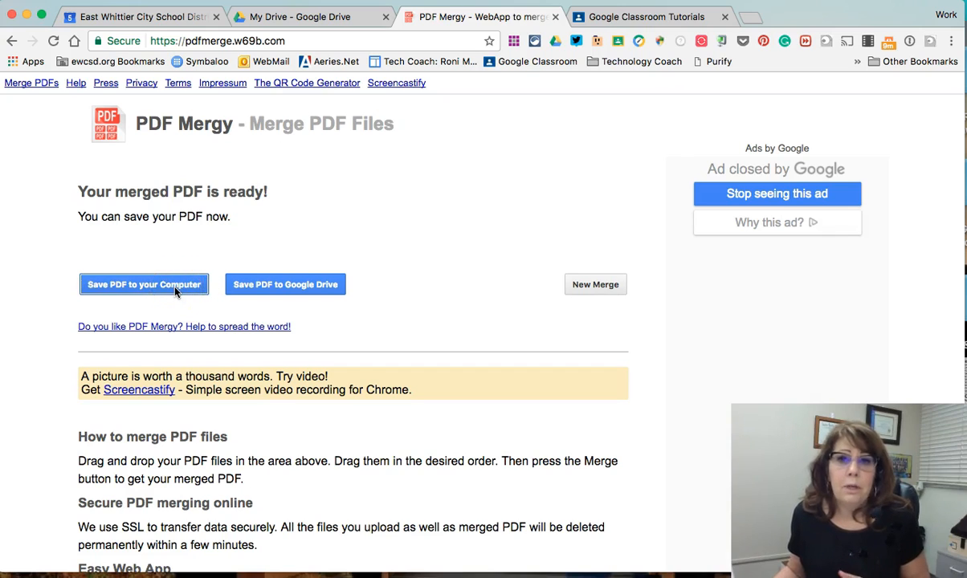
- Save the merged PDF to Google Drive with the filename Demo PDF Mergy (delete me).pdf
click(262, 291)
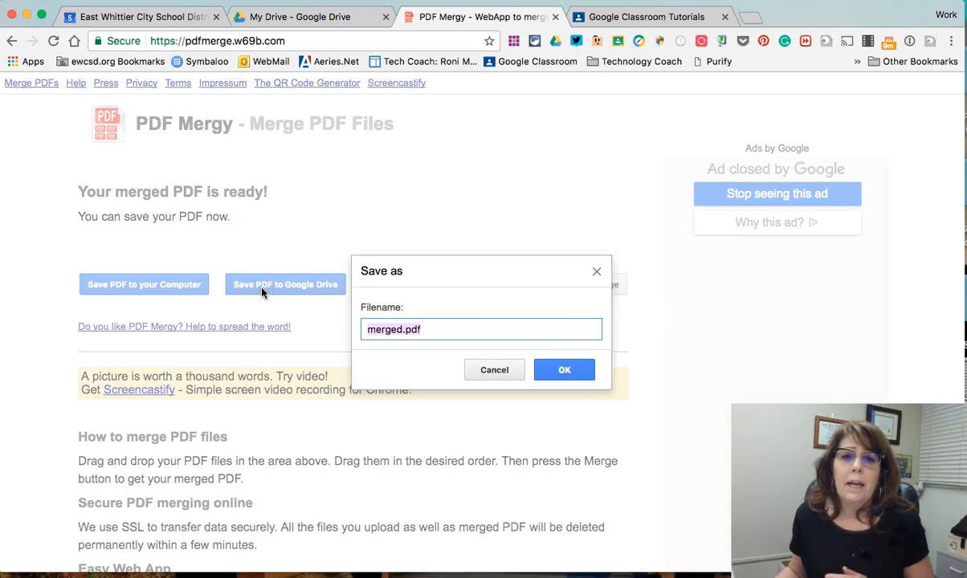
click(402, 331)
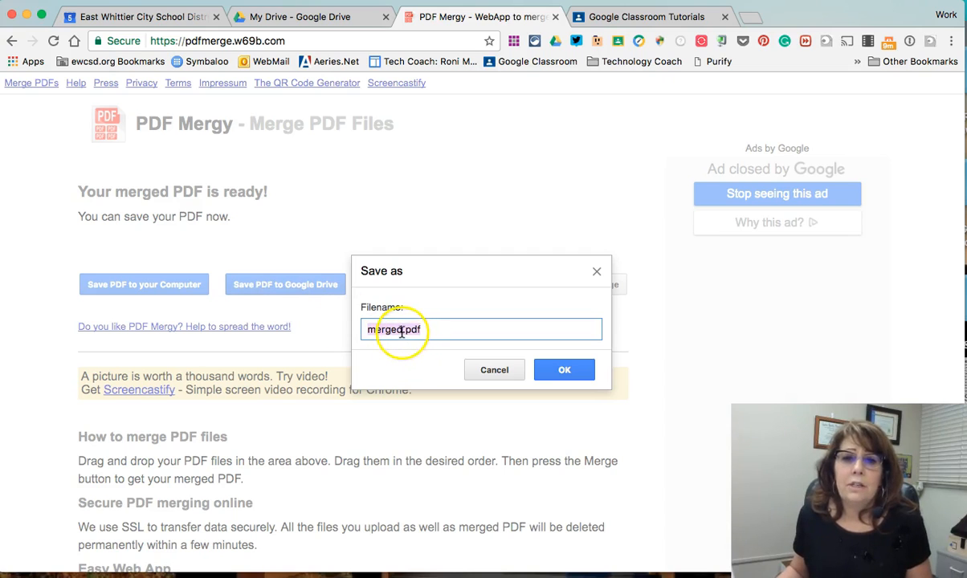
key(BackSpace)
key(BackSpace)
key(BackSpace)
key(BackSpace)
key(BackSpace)
key(BackSpace)
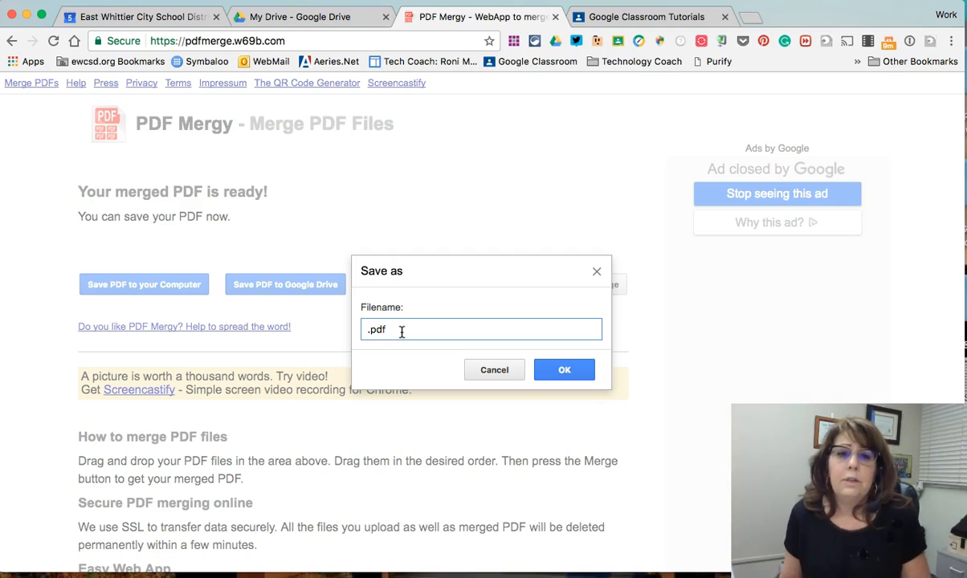
text(Demo P)
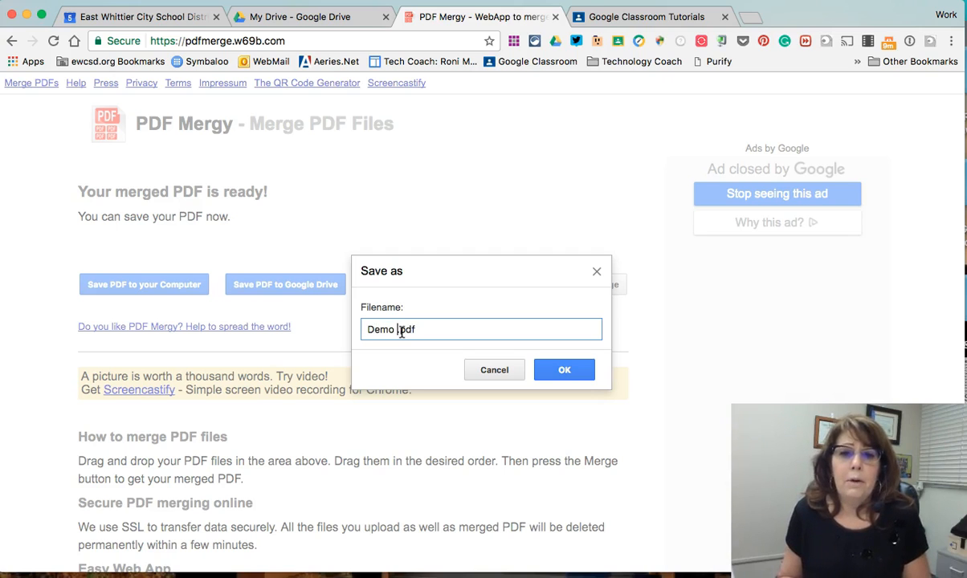
text(DF Mergy)
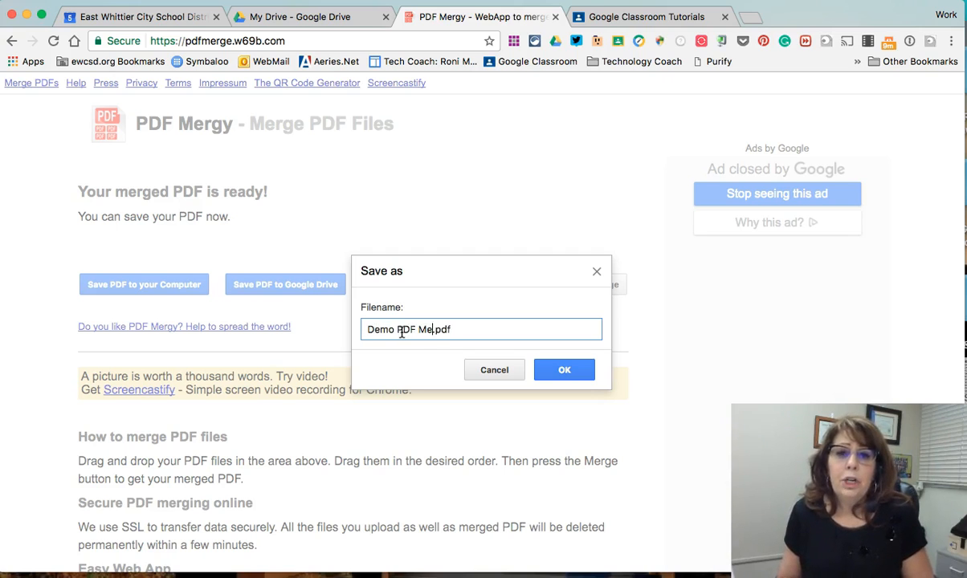
text( (delete)
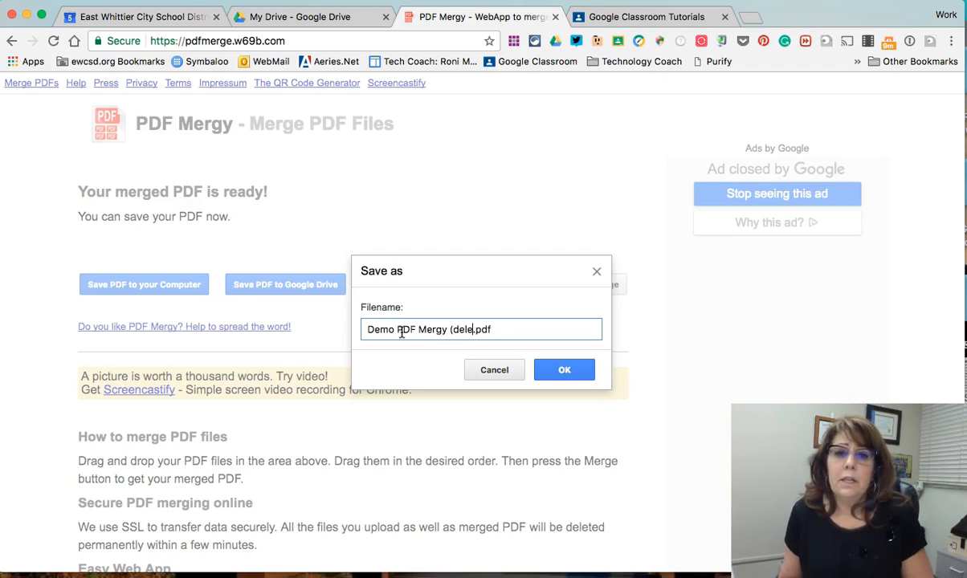
text( me))
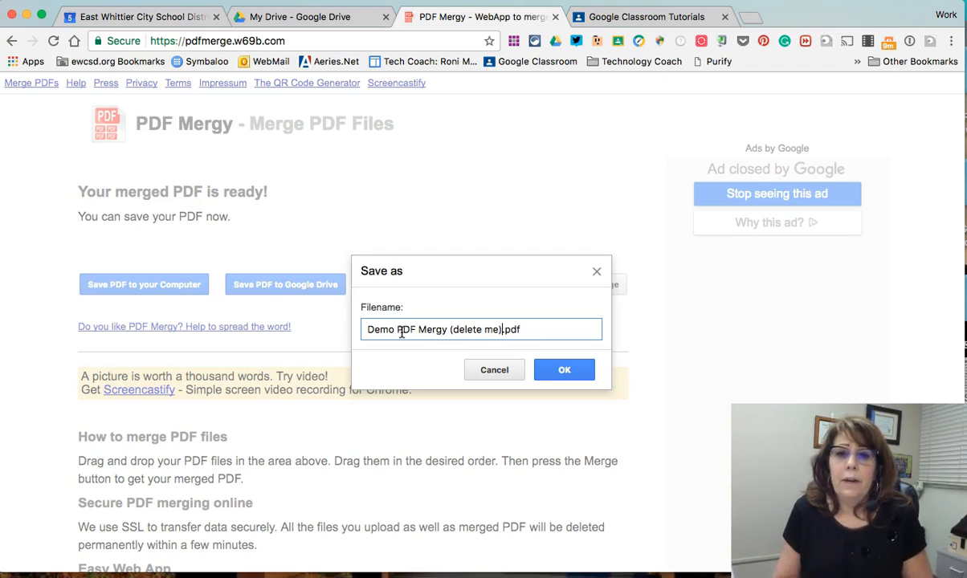
click(558, 371)
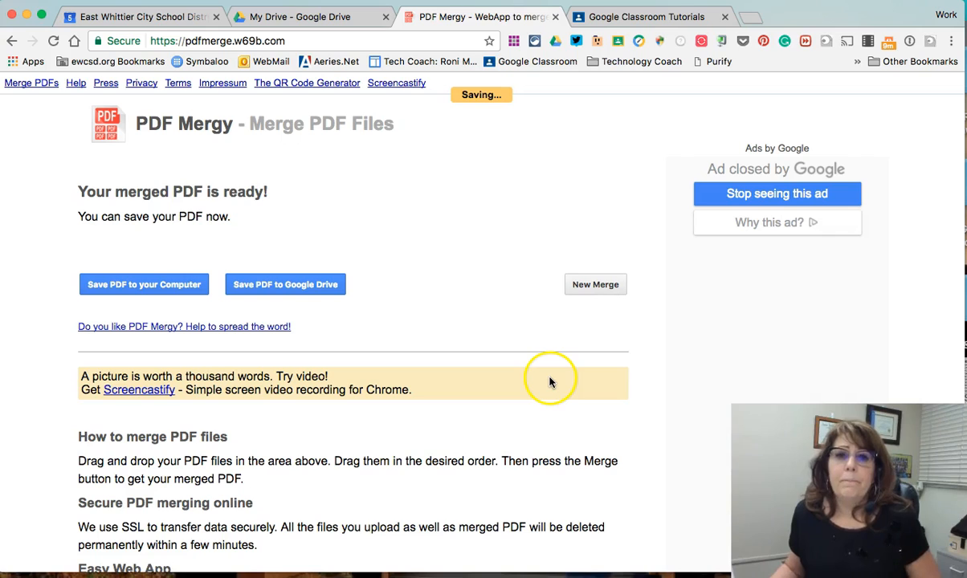
- Glance at My Drive, return to the PDF Mergy page and show the saved PDF in Drive
click(270, 20)
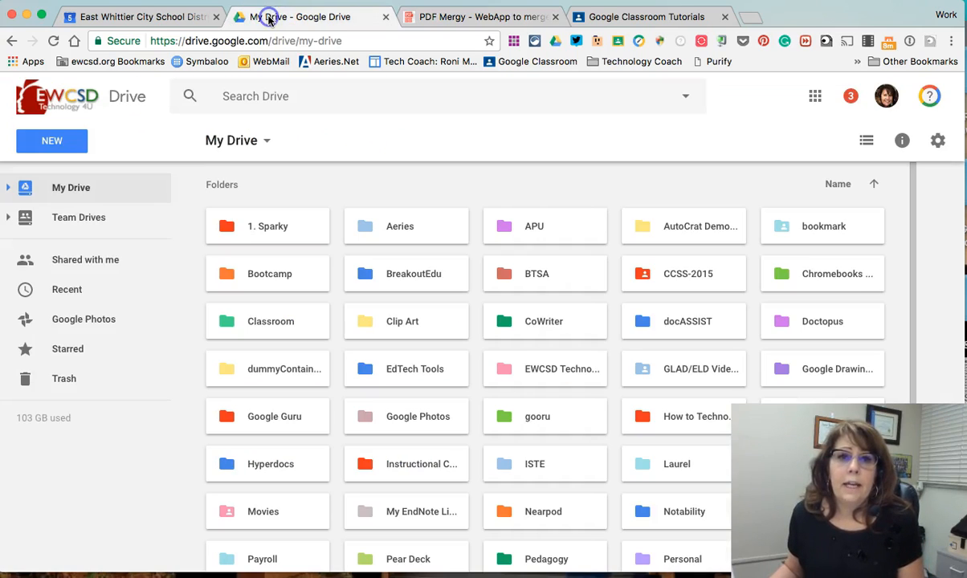
click(430, 17)
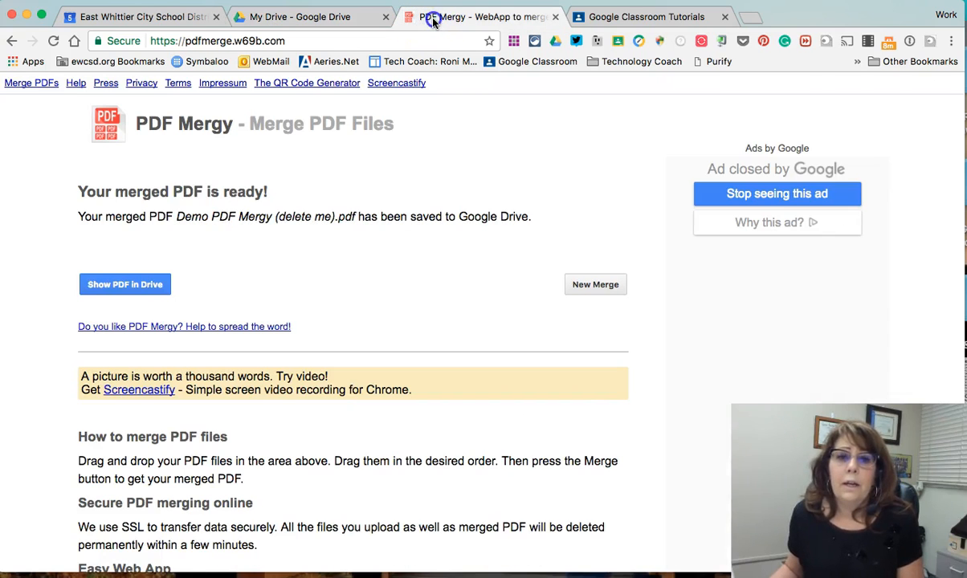
click(102, 288)
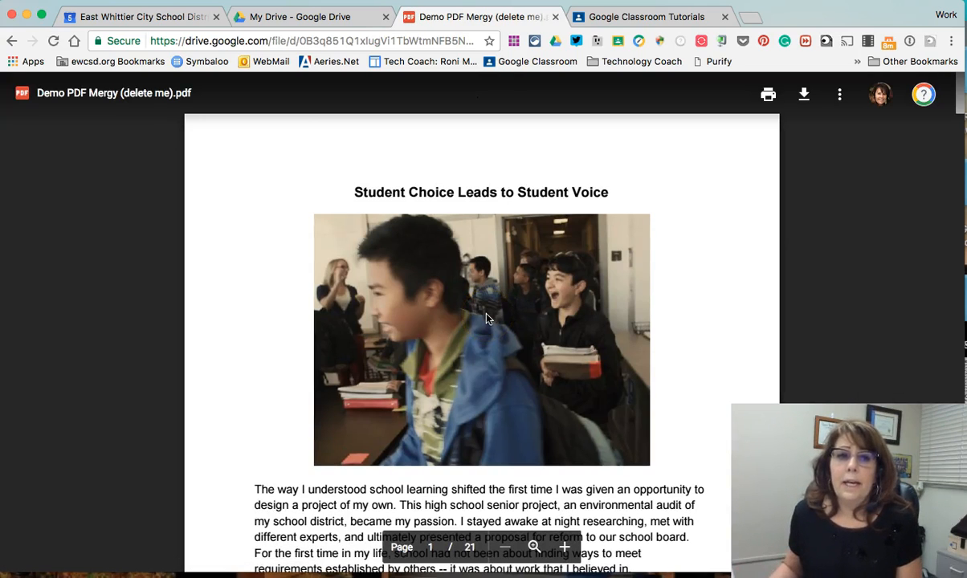
- Look through the merged PDF, covering both documents and their rubric tables, and return to the rubric near its beginning
scroll(489, 356, down, 10)
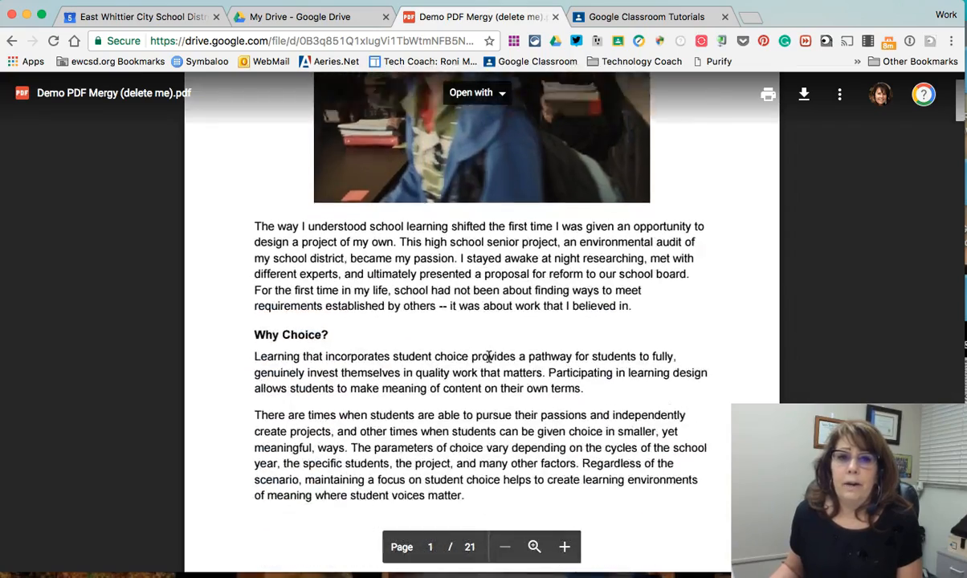
scroll(488, 359, down, 5)
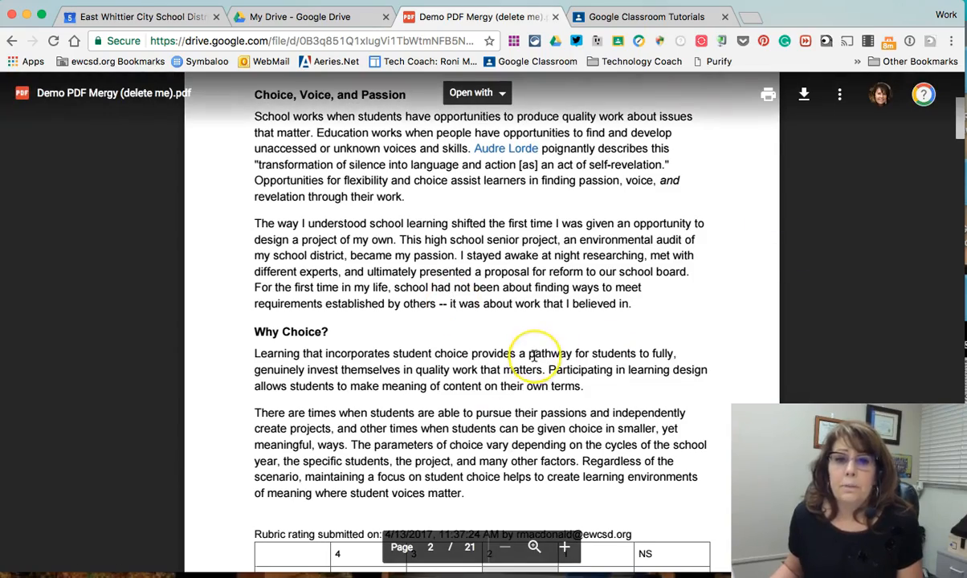
scroll(534, 356, down, 5)
scroll(535, 356, down, 15)
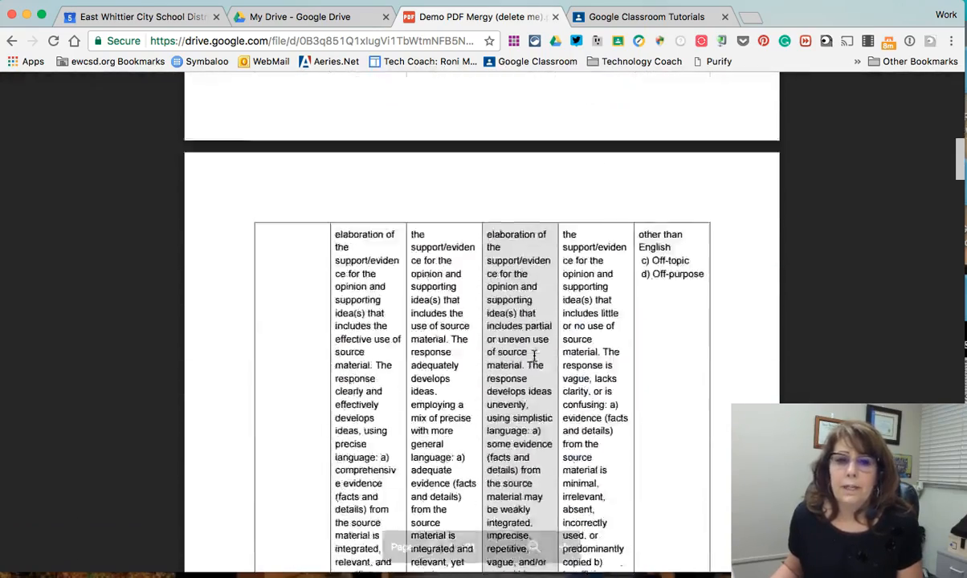
scroll(534, 356, down, 15)
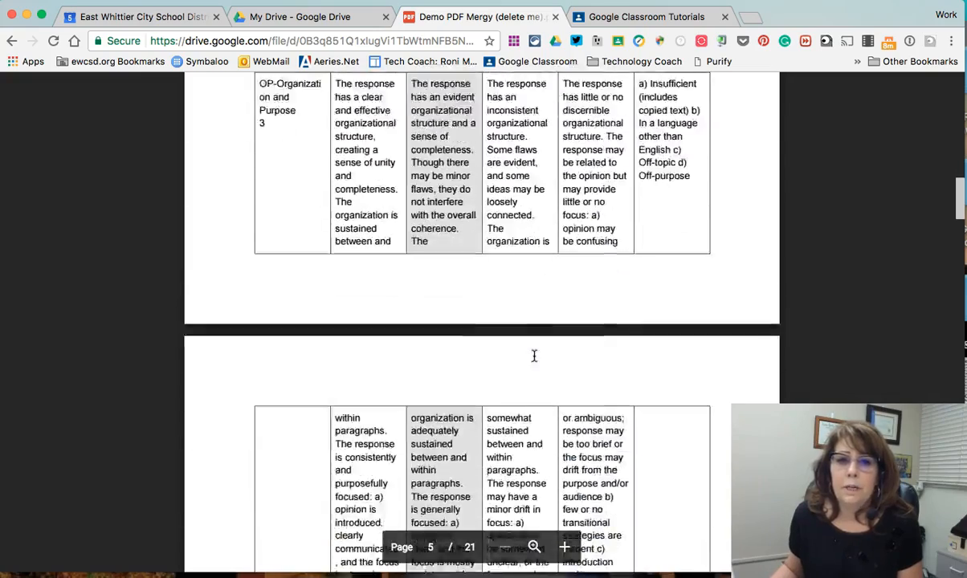
scroll(534, 356, down, 15)
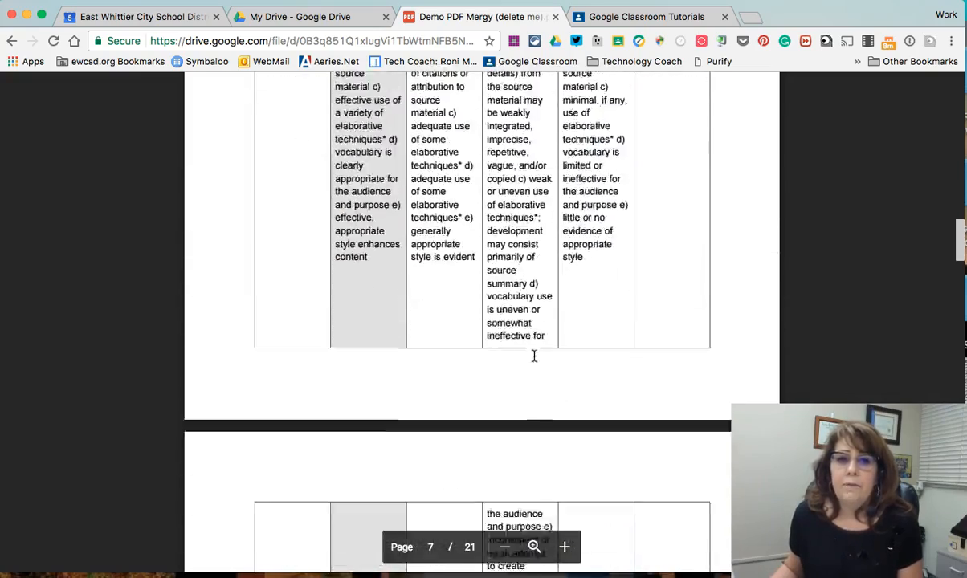
scroll(534, 356, down, 15)
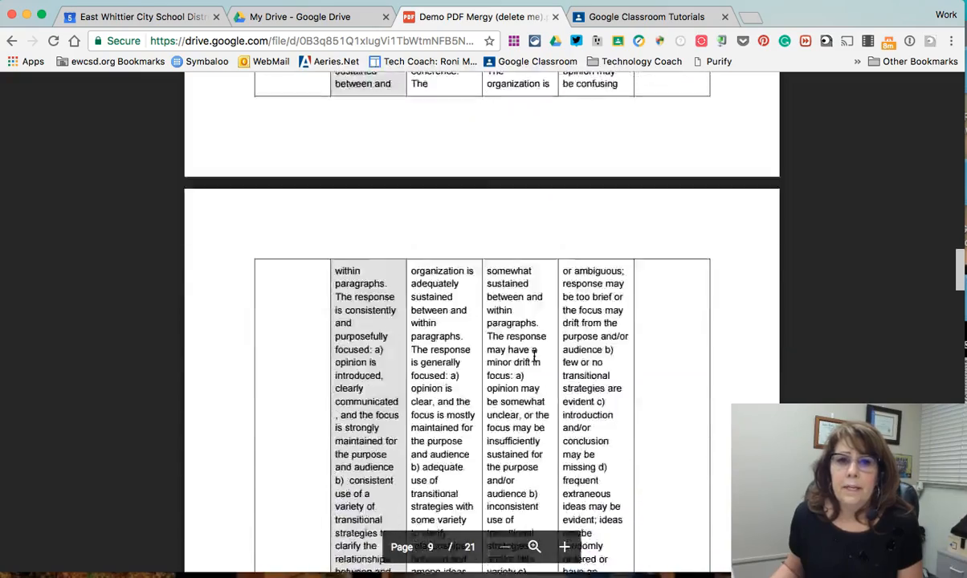
scroll(534, 355, down, 15)
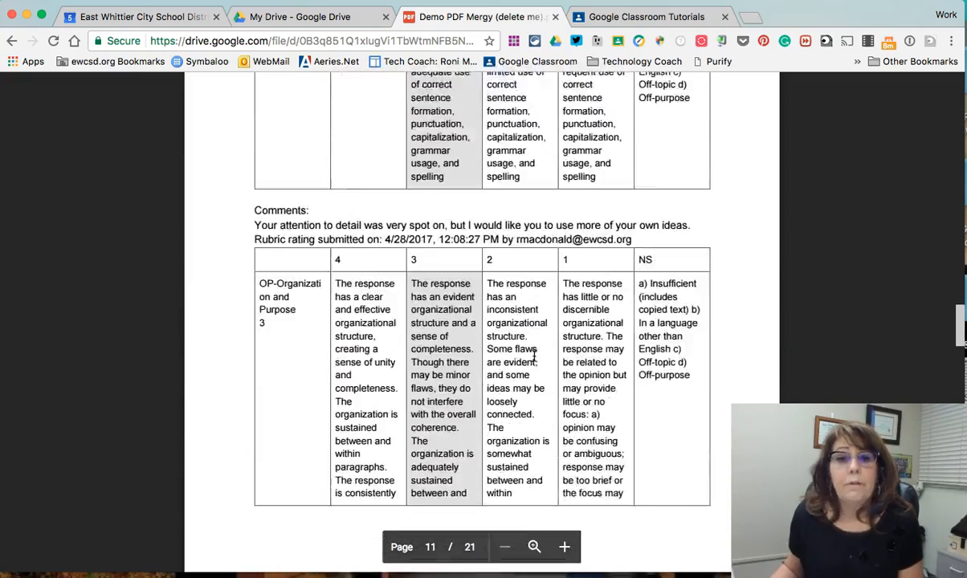
scroll(534, 356, down, 15)
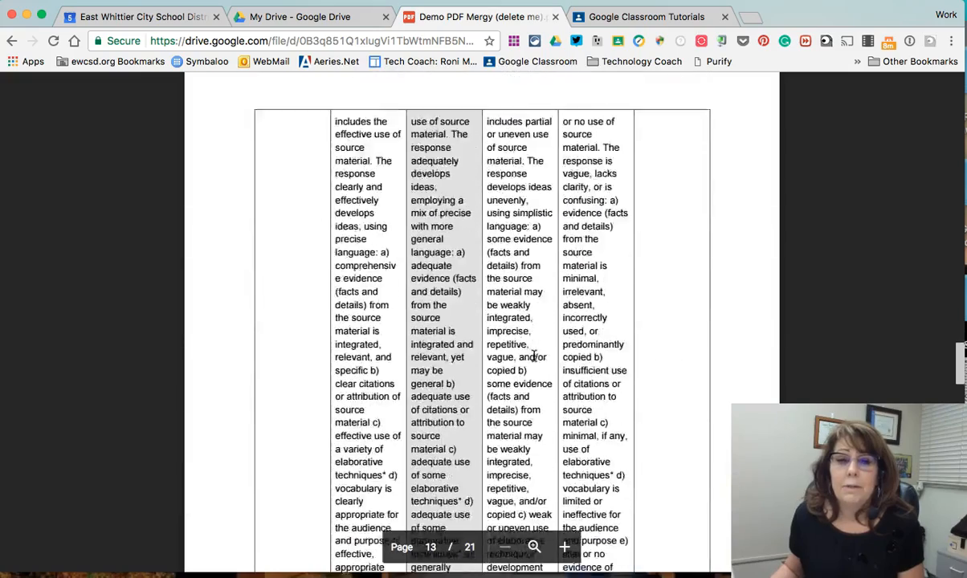
scroll(535, 356, down, 15)
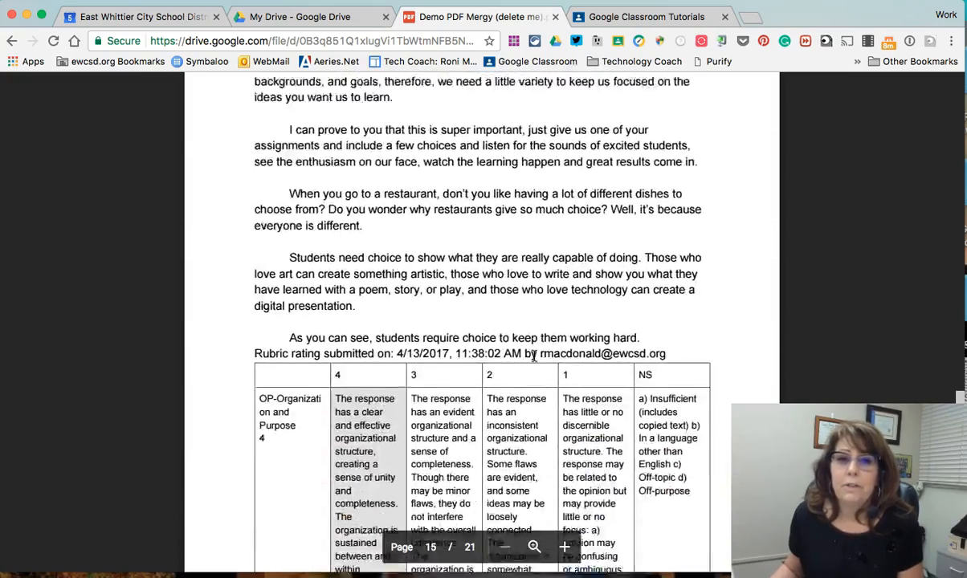
scroll(534, 356, down, 4)
scroll(534, 356, up, 8)
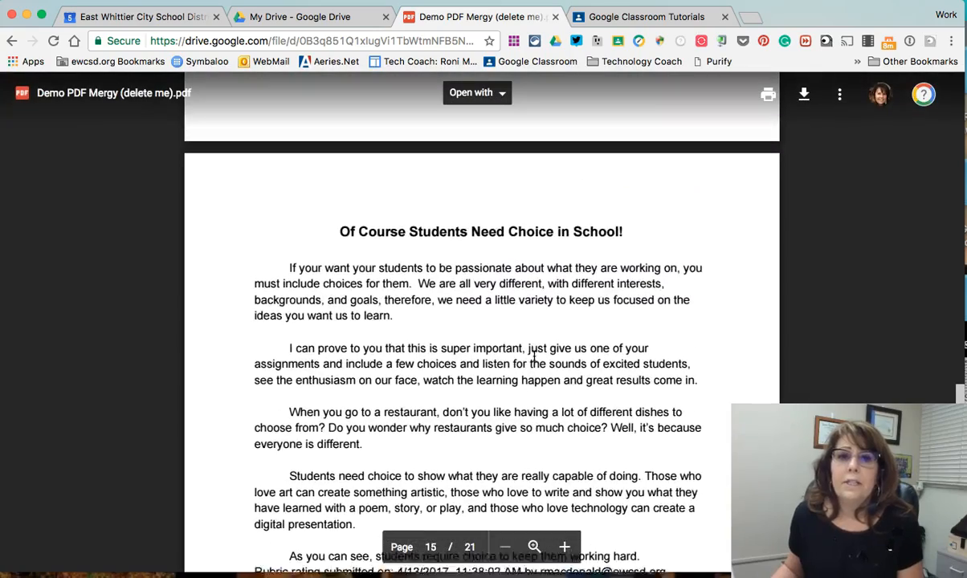
scroll(534, 356, down, 6)
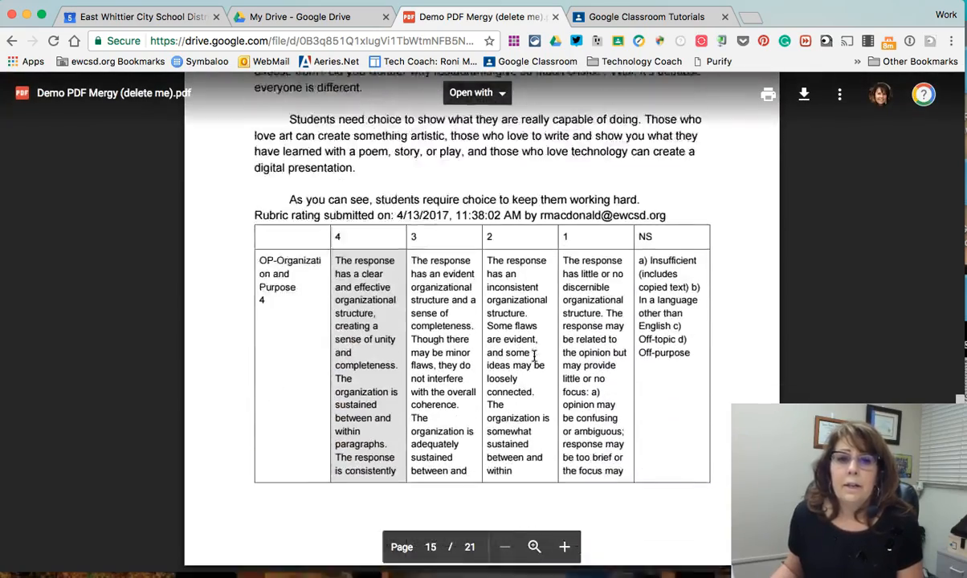
scroll(534, 356, down, 15)
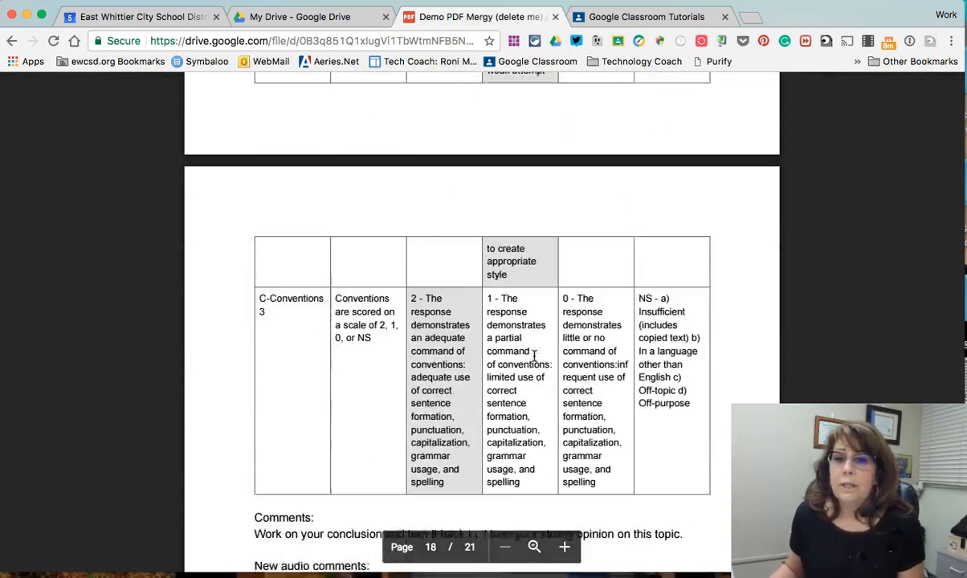
scroll(534, 356, up, 20)
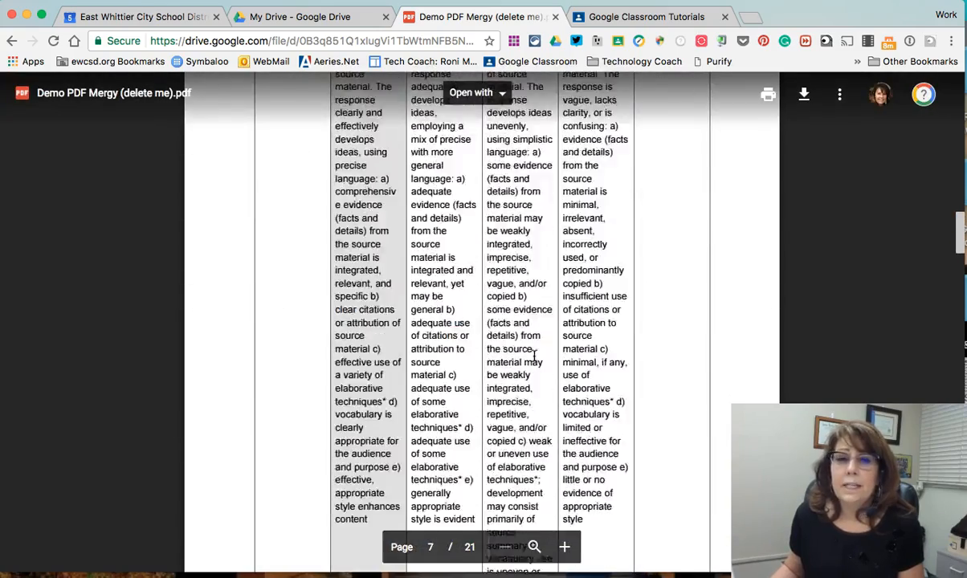
scroll(534, 356, up, 15)
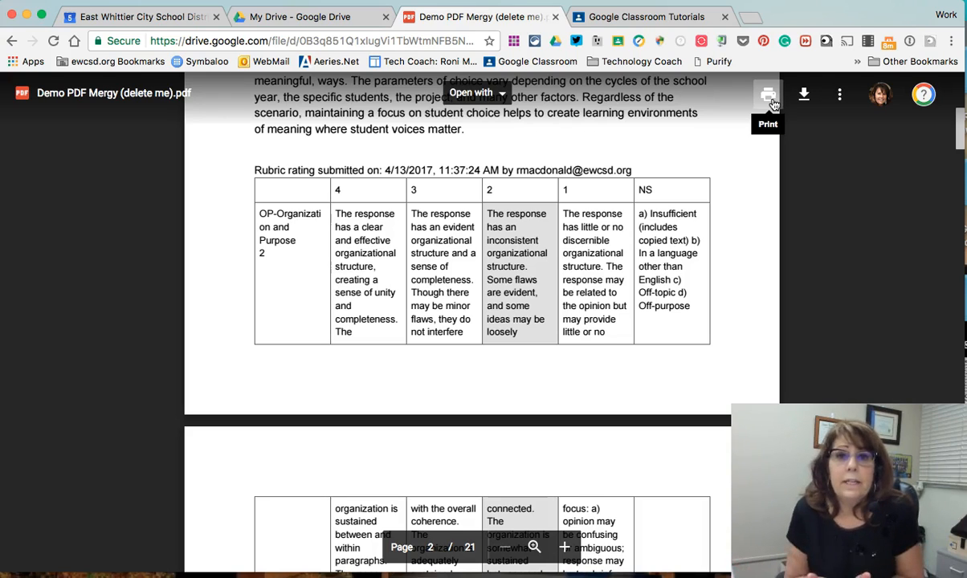
- Switch to My Drive and find the saved Demo PDF Mergy file among the files below the folders
click(297, 19)
scroll(480, 466, down, 5)
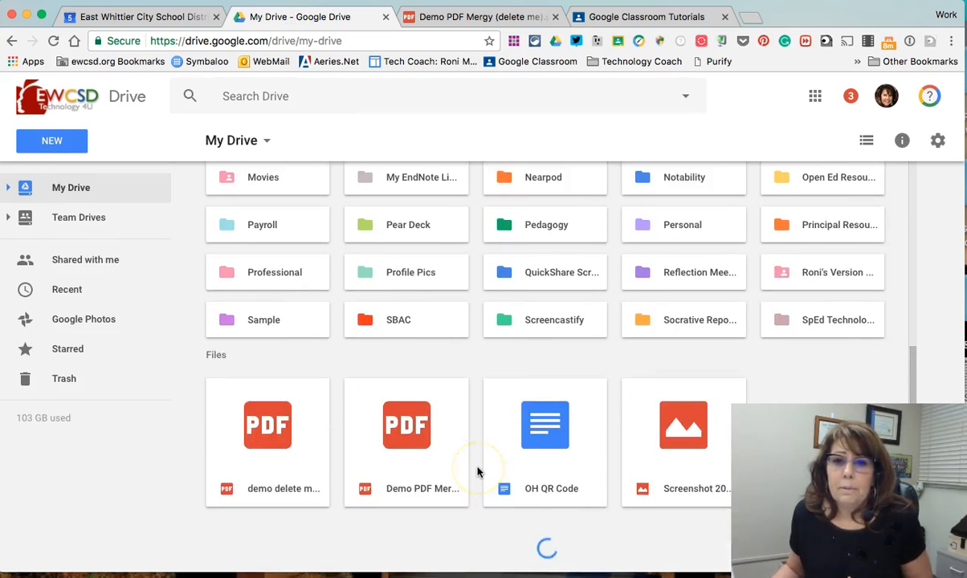
scroll(478, 472, down, 5)
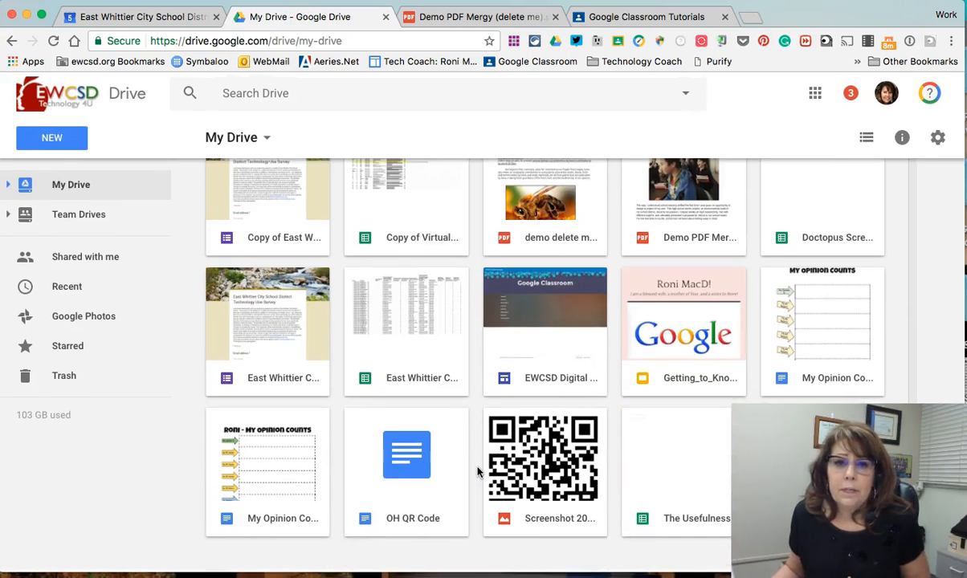
scroll(478, 472, up, 2)
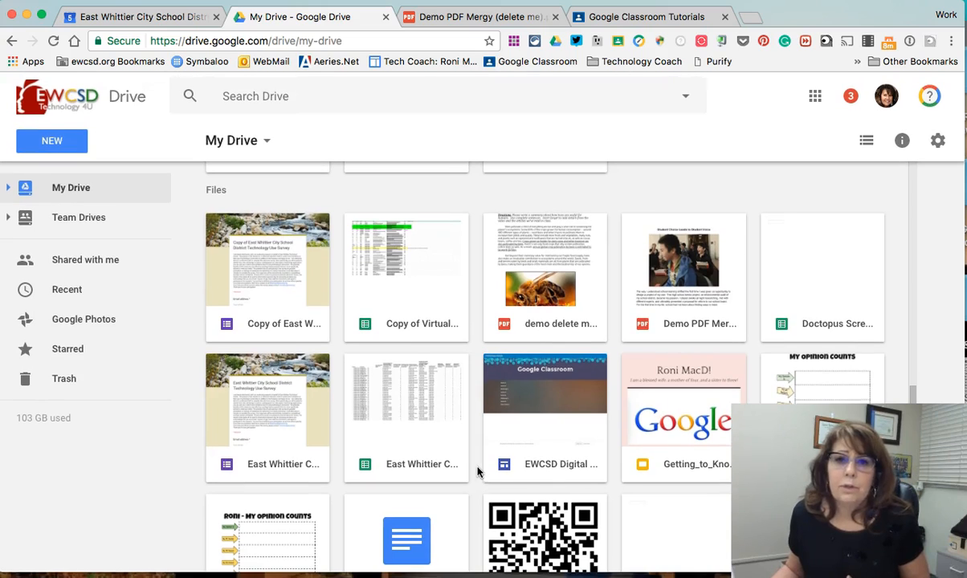